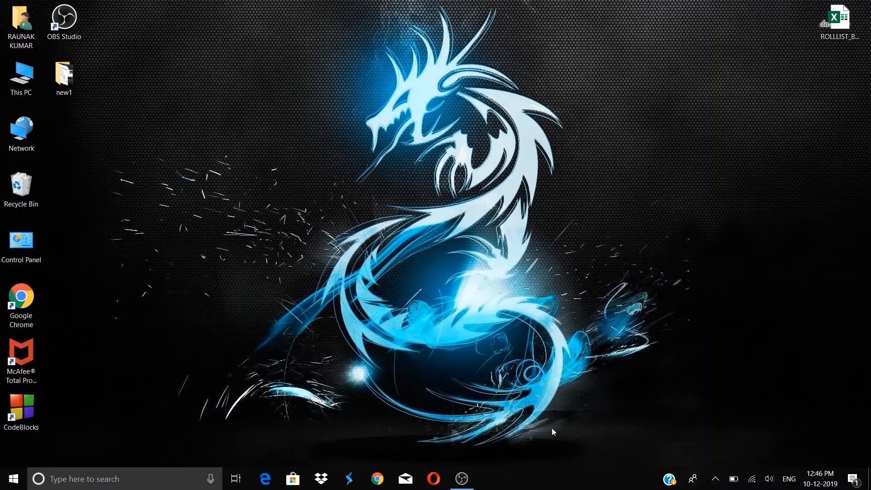
Search the web for virtualbox in Google Chrome and open the download page of the official VirtualBox site
left_click(377, 479)
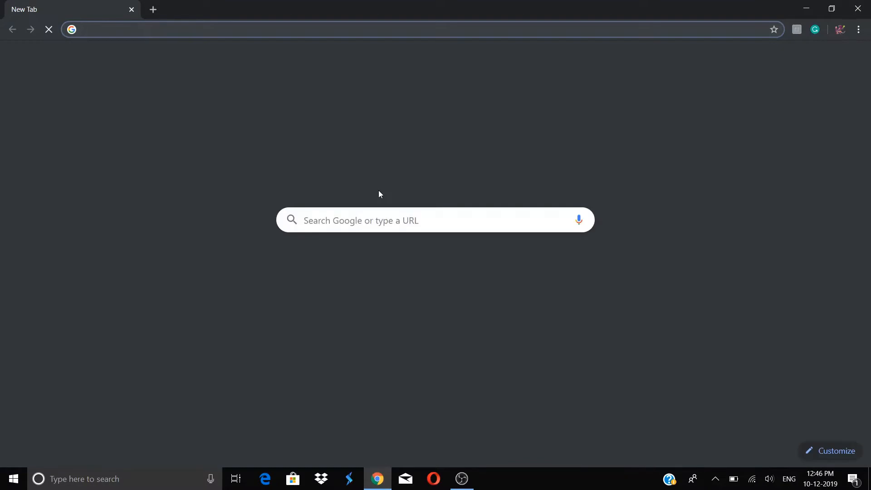
type("virtualbox")
key("Return")
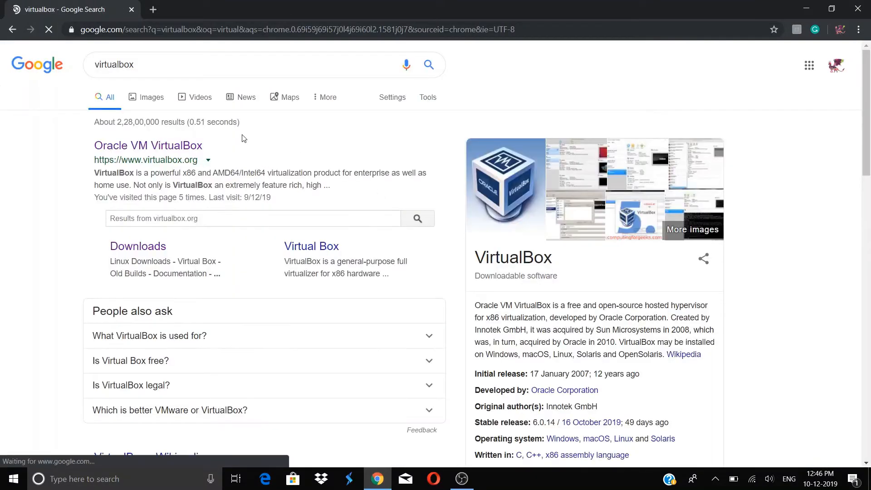
left_click(177, 146)
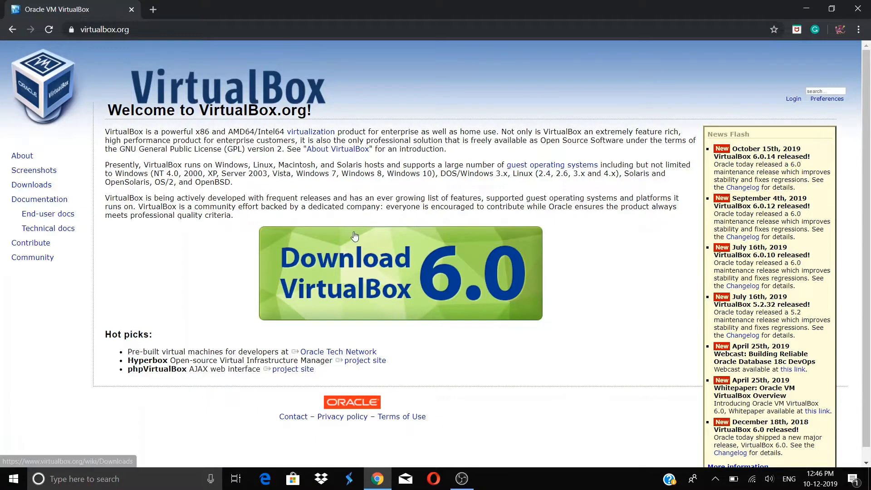
left_click(396, 276)
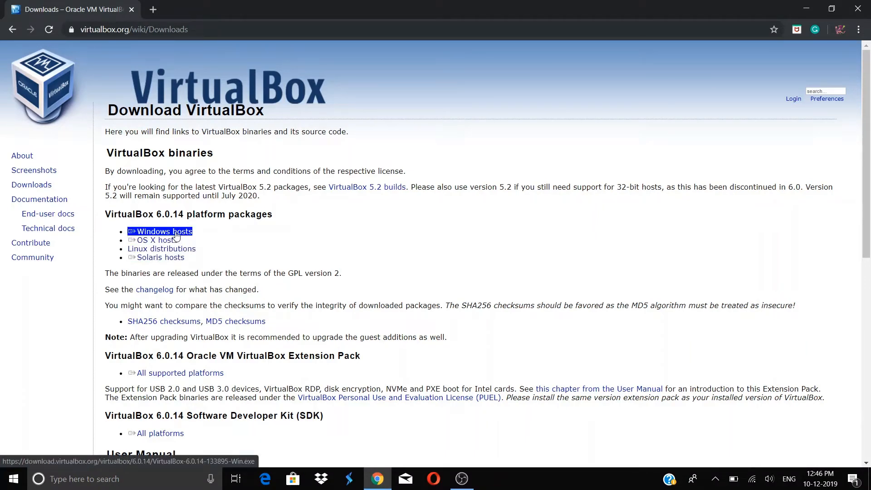
Start downloading the VirtualBox 6.0.14 package for Windows hosts, and cancel the download
left_click(176, 232)
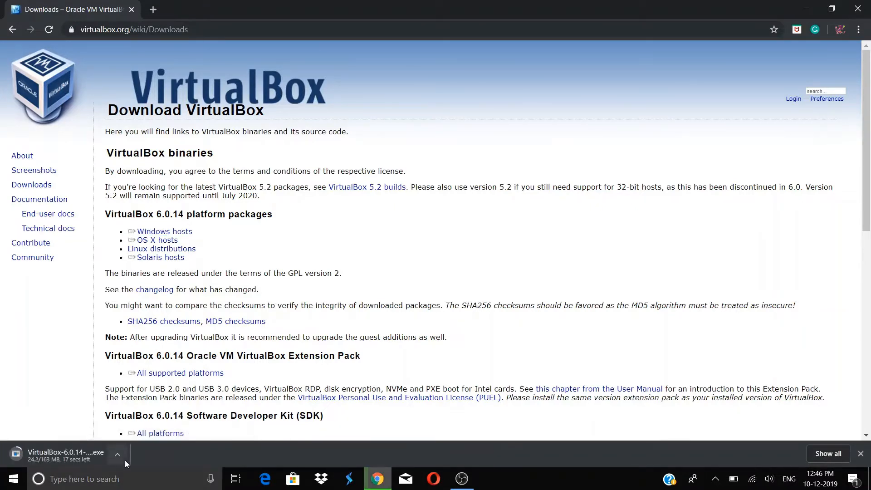
left_click(124, 461)
left_click(146, 436)
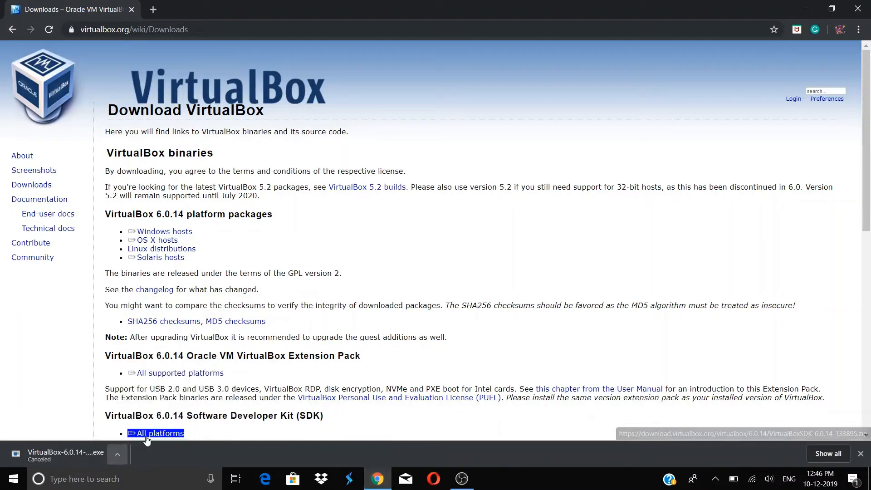
Search for ubuntu in a new browser tab and show the download options on the official Ubuntu site
left_click(154, 9)
type("ubu")
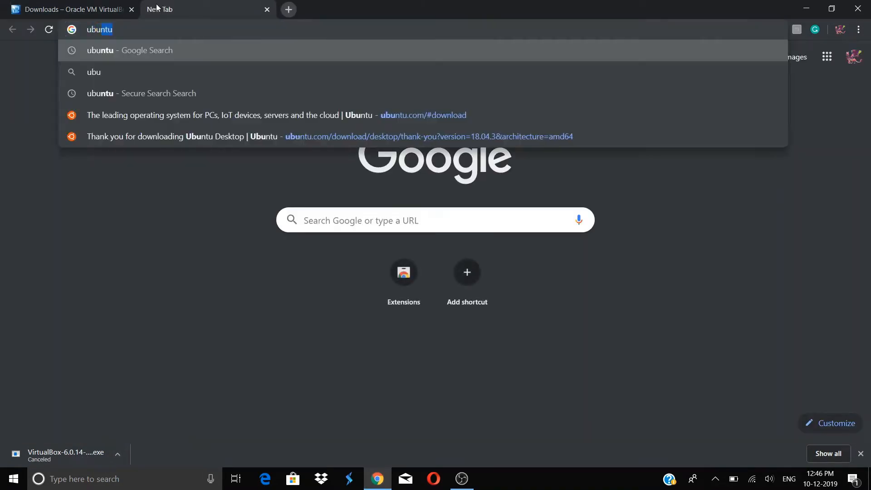
type("ntu")
key("Return")
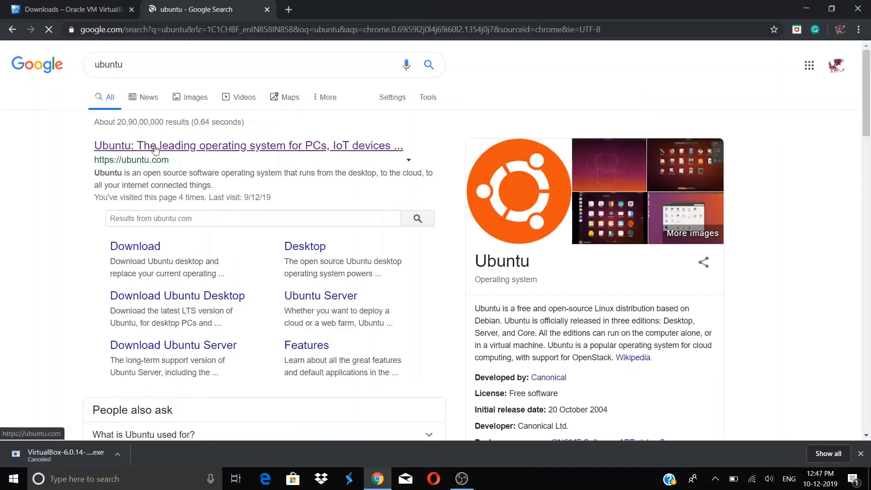
left_click(155, 146)
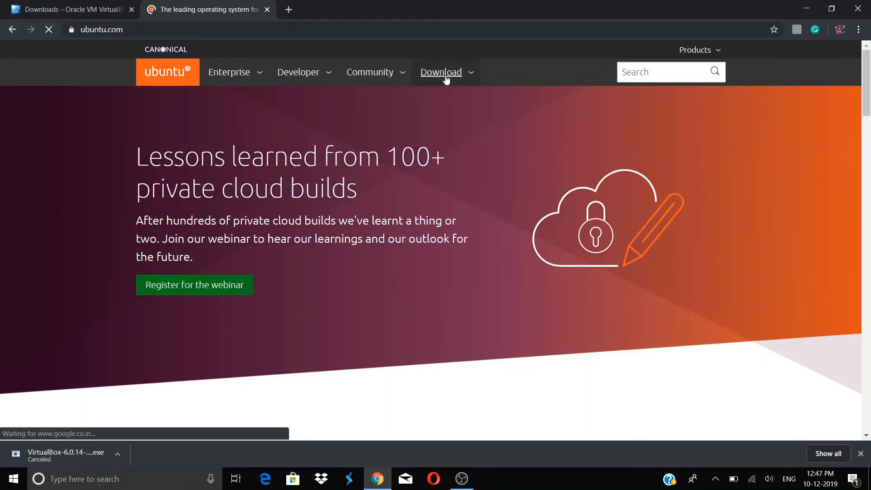
left_click(443, 74)
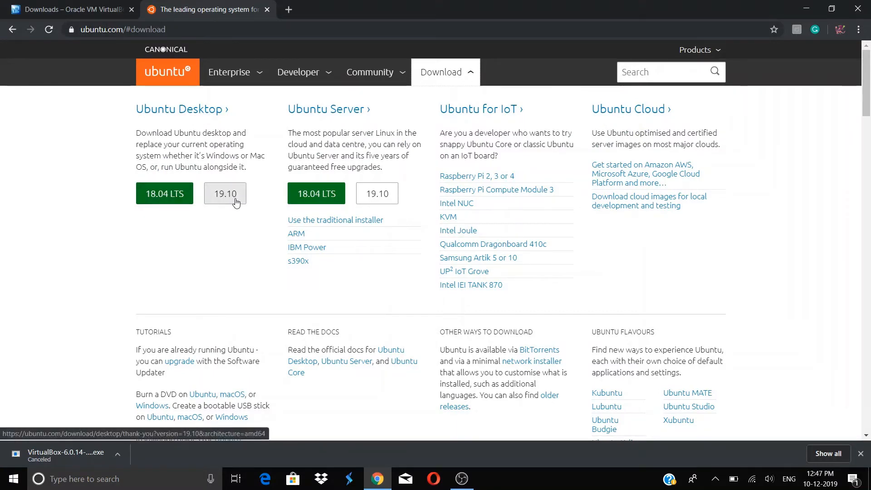
Start downloading Ubuntu Desktop 18.04 LTS, cancel the download and close the browser
left_click(172, 201)
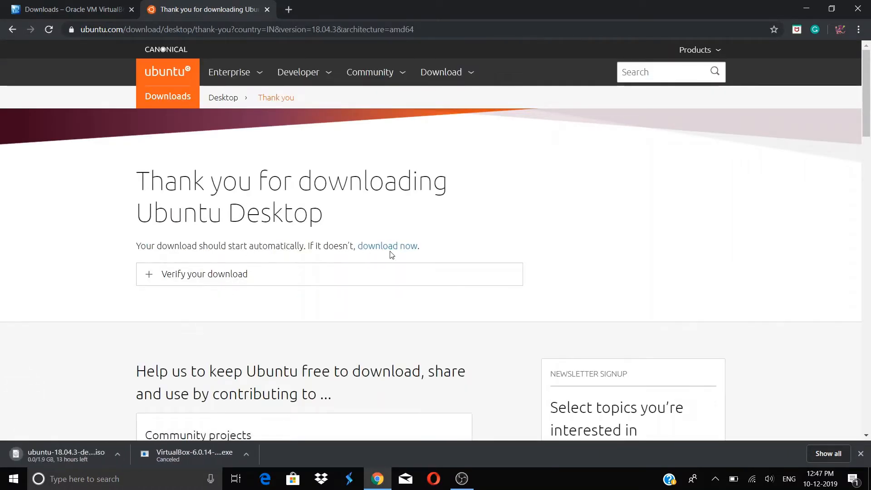
left_click(111, 464)
left_click(117, 456)
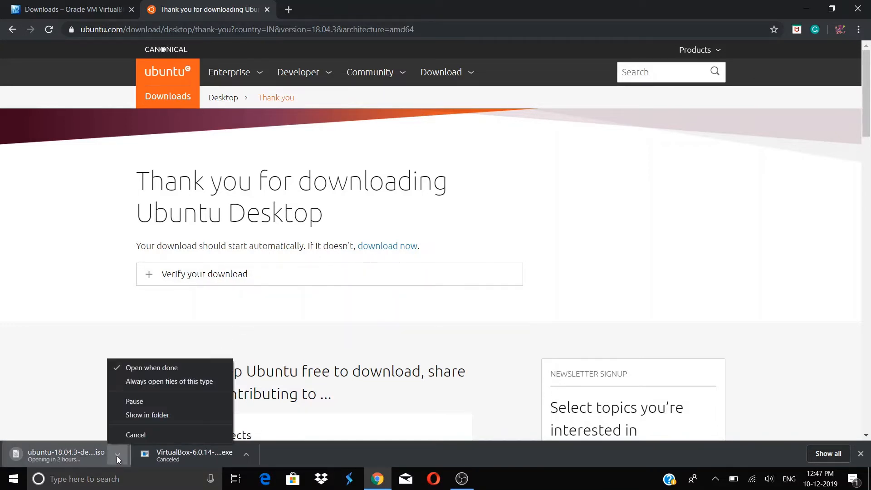
left_click(135, 434)
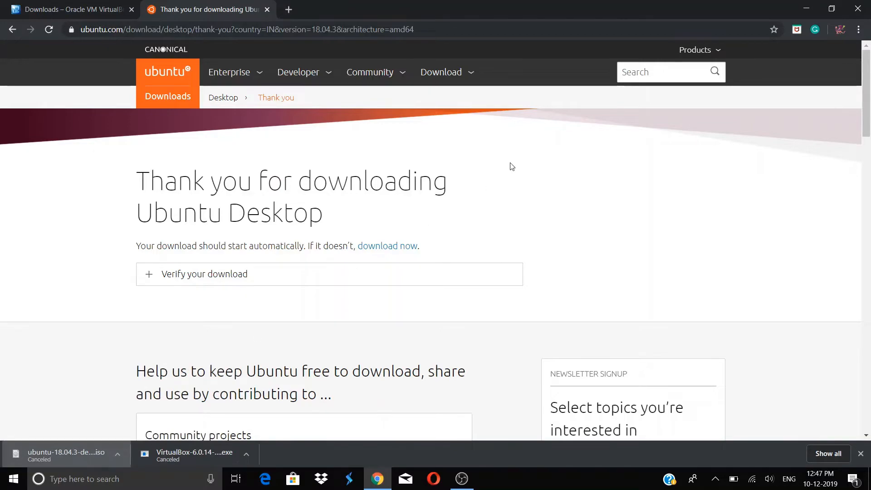
left_click(867, 3)
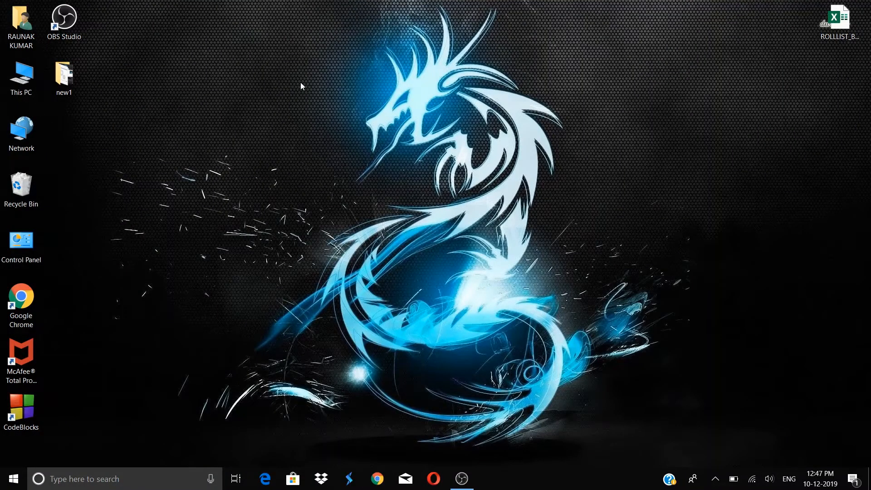
Launch the VirtualBox-6.0.14-133895-Win installer from the Downloads folder in File Explorer and clear the folder window out of the way
left_click(26, 84)
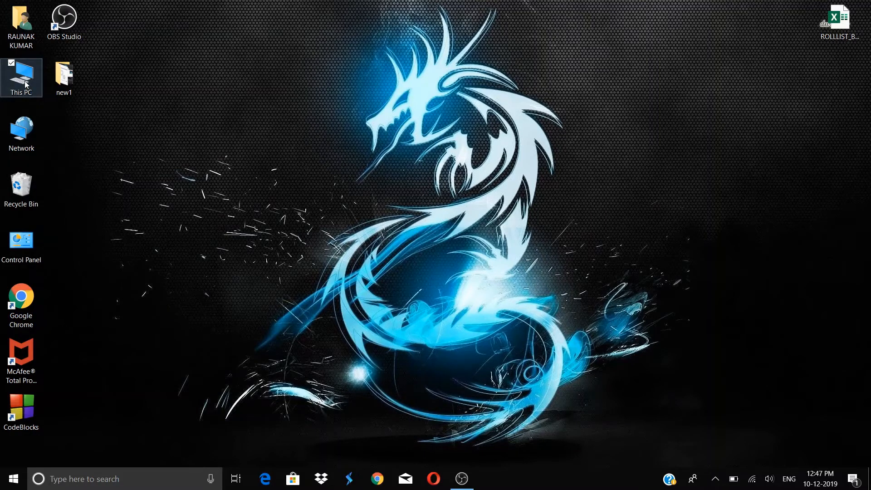
double_click(26, 84)
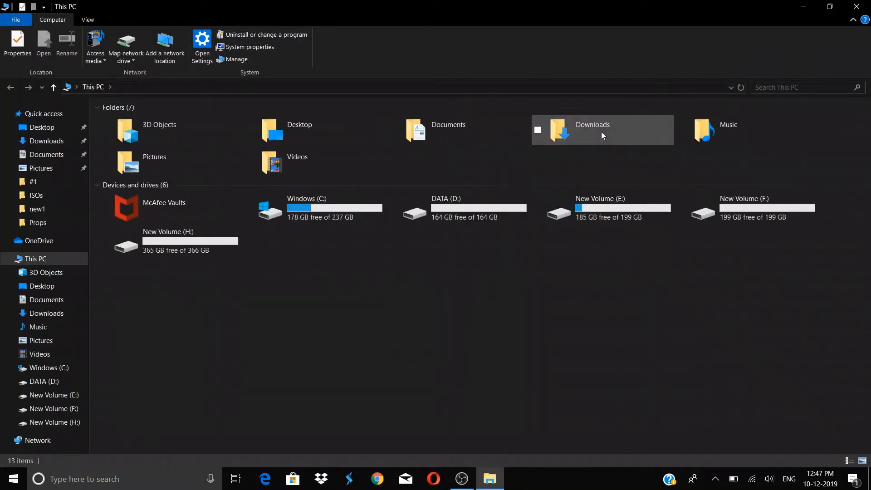
double_click(602, 134)
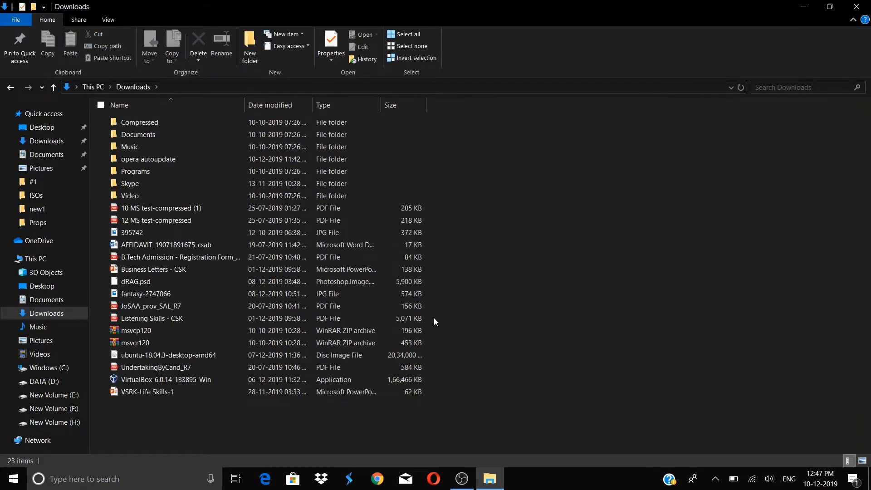
left_click(362, 379)
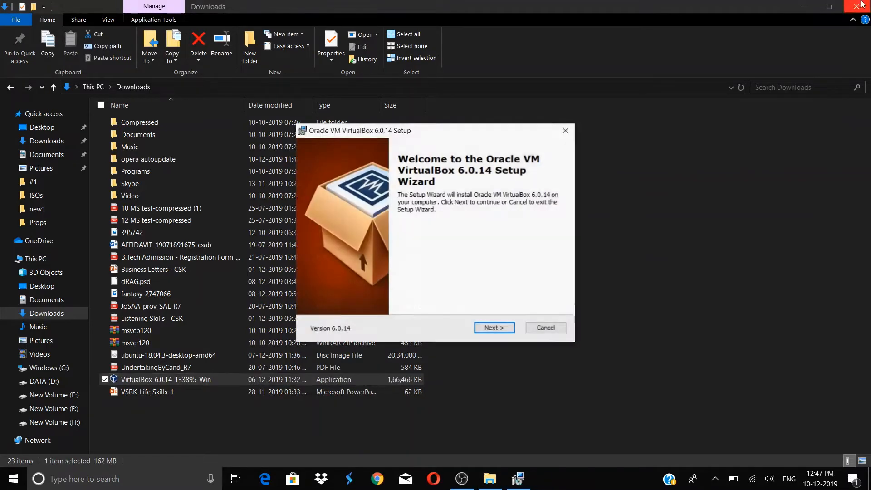
left_click(812, 6)
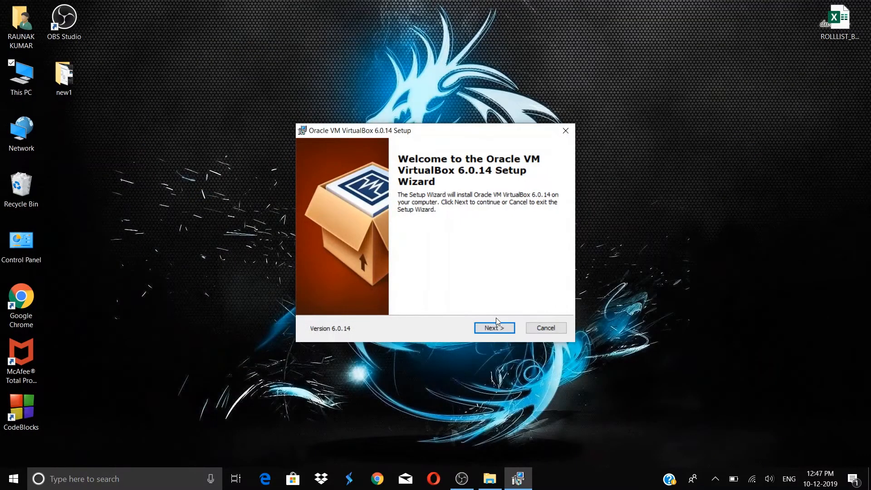
Install Oracle VM VirtualBox 6.0.14 with the default setup options, accepting the network interface reset, and start it after installation
left_click(493, 328)
left_click(494, 328)
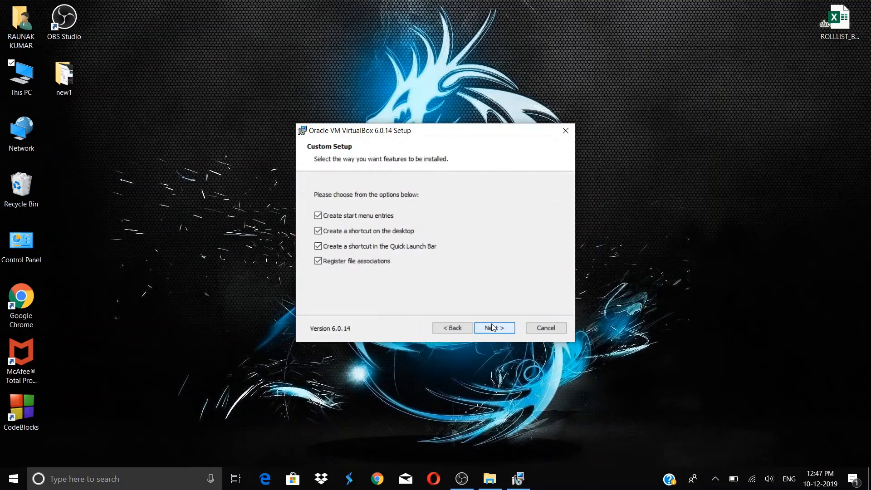
left_click(493, 328)
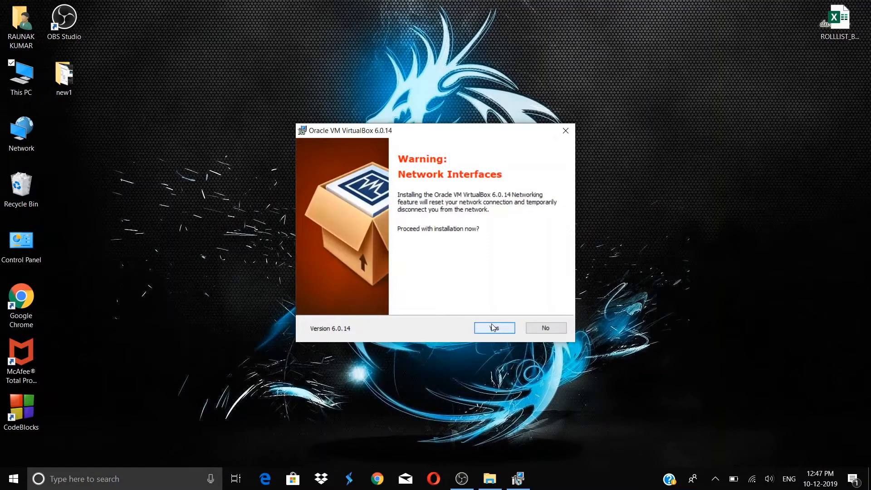
left_click(494, 328)
left_click(494, 327)
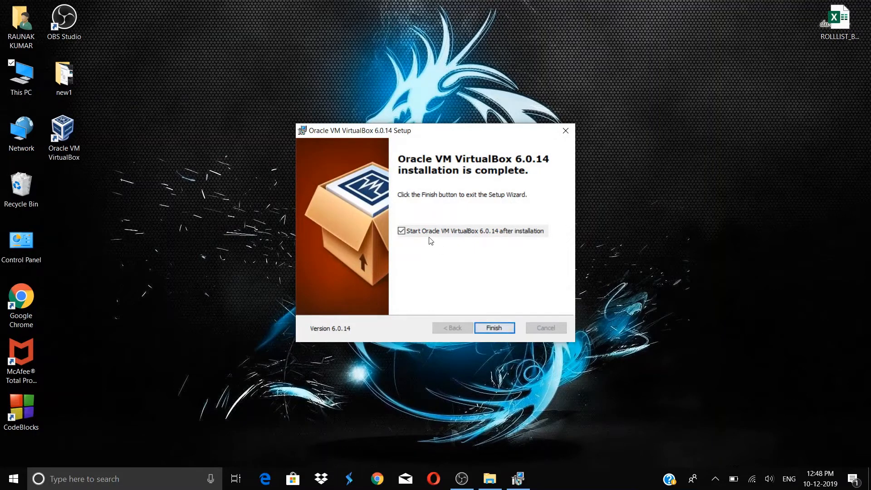
left_click(494, 327)
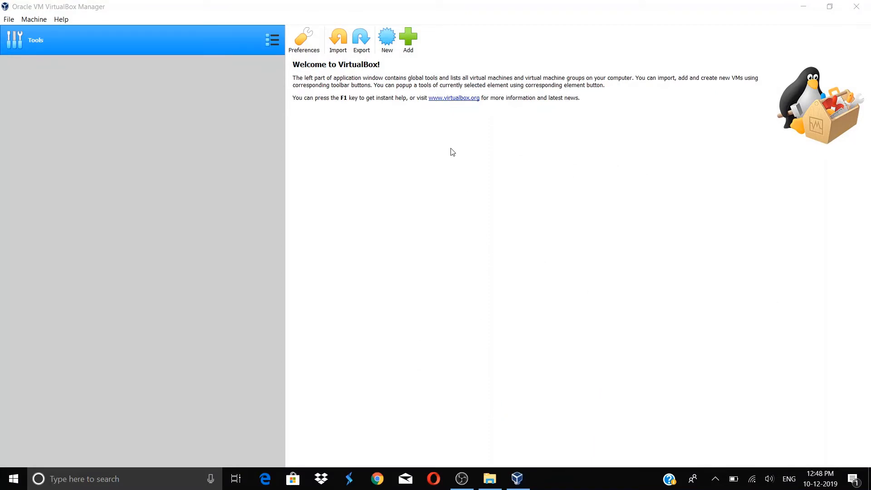
Begin a new virtual machine named Ubuntu 18.04LTS with type Linux and version Ubuntu (64-bit)
left_click(392, 48)
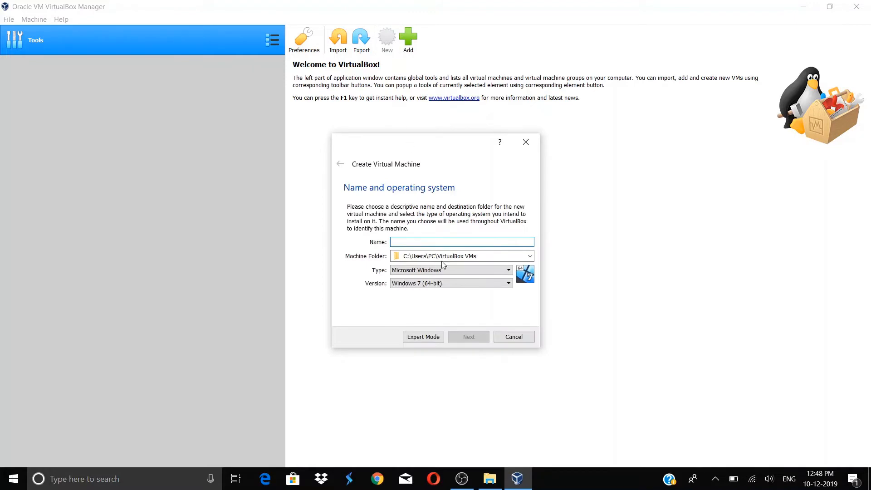
type("Ub")
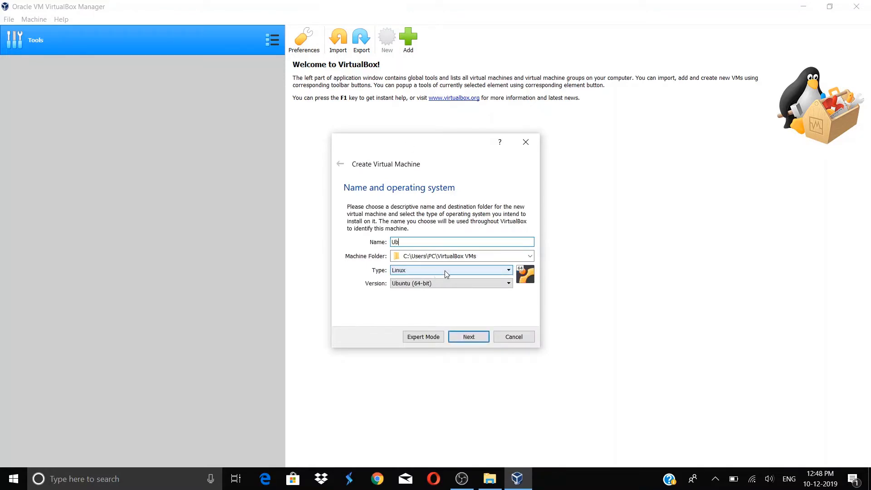
type("untu 18.04LTS")
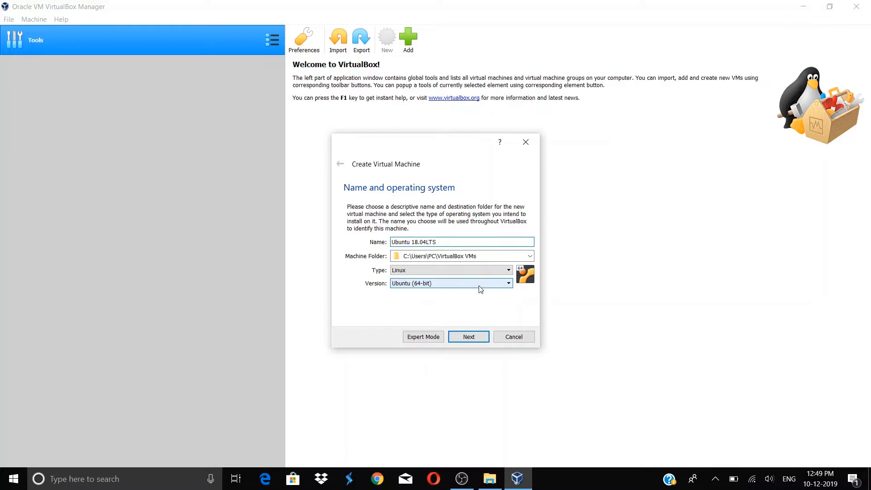
left_click(475, 337)
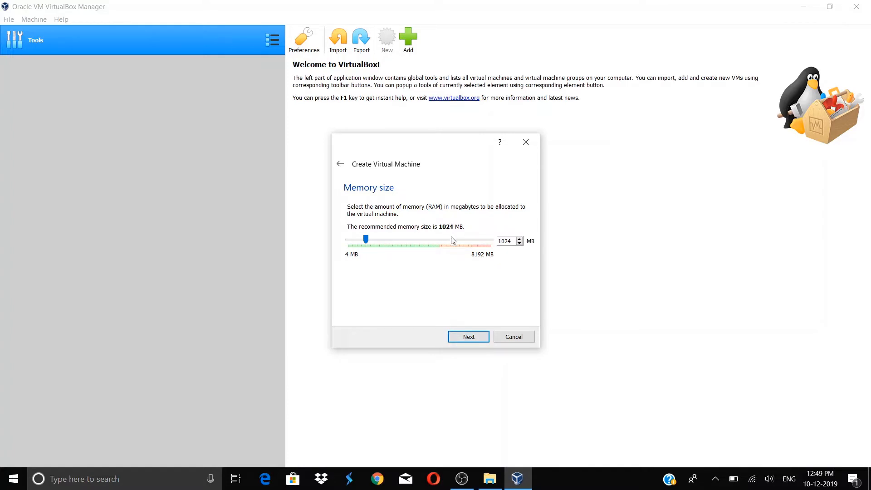
Set the virtual machine's memory size to 2048 MB and continue to the hard disk options
double_click(505, 241)
type("2048")
left_click(474, 338)
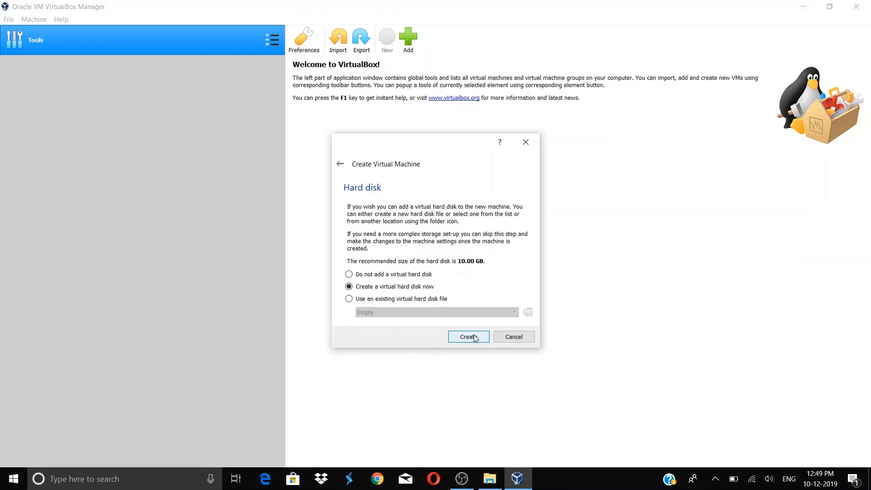
Create a dynamically allocated 10.00 GB VDI virtual hard disk in the default location for the new machine
left_click(475, 337)
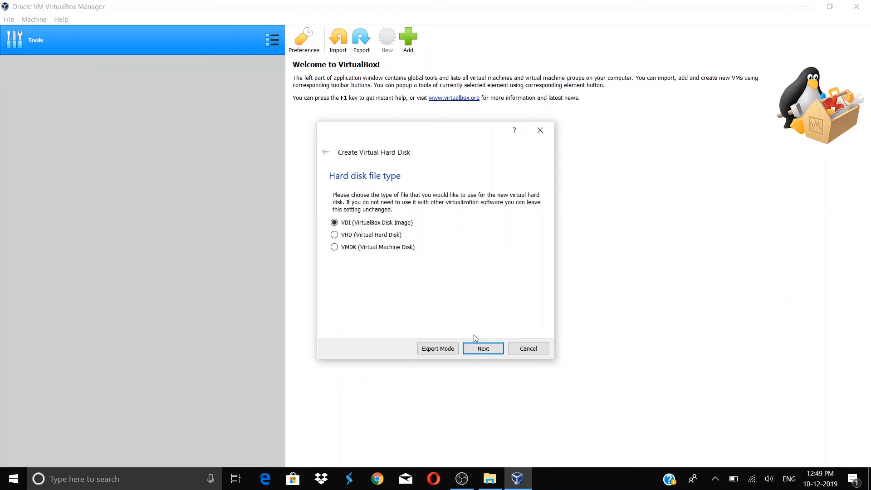
left_click(493, 351)
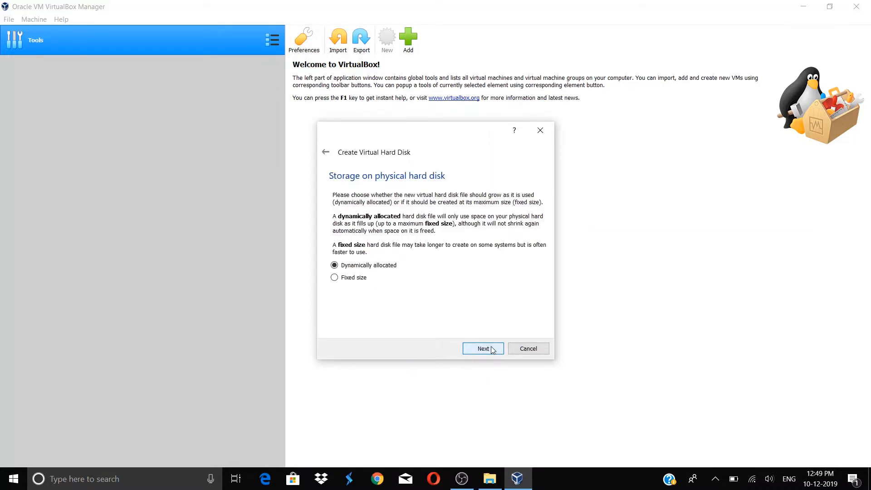
left_click(483, 349)
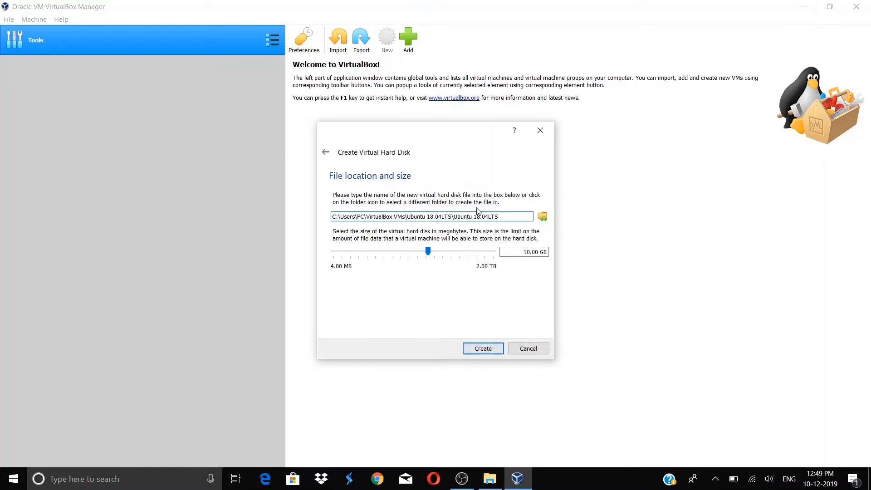
triple_click(503, 215)
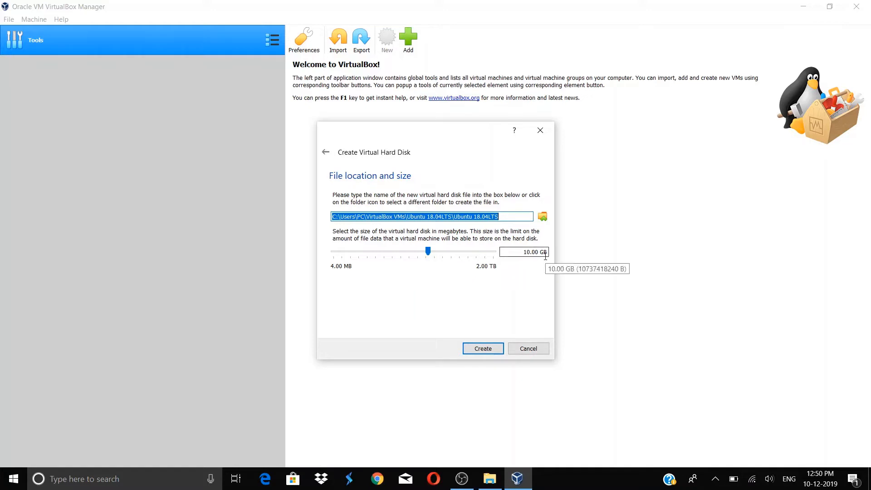
left_click(483, 349)
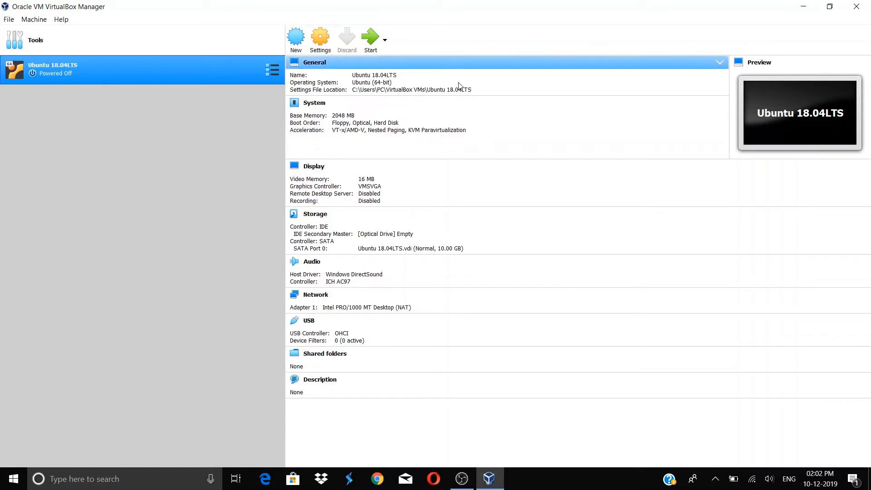
Attach the ubuntu-18.04.3-desktop-amd64 image from Downloads to the virtual machine's empty IDE optical drive and save the settings
left_click(321, 47)
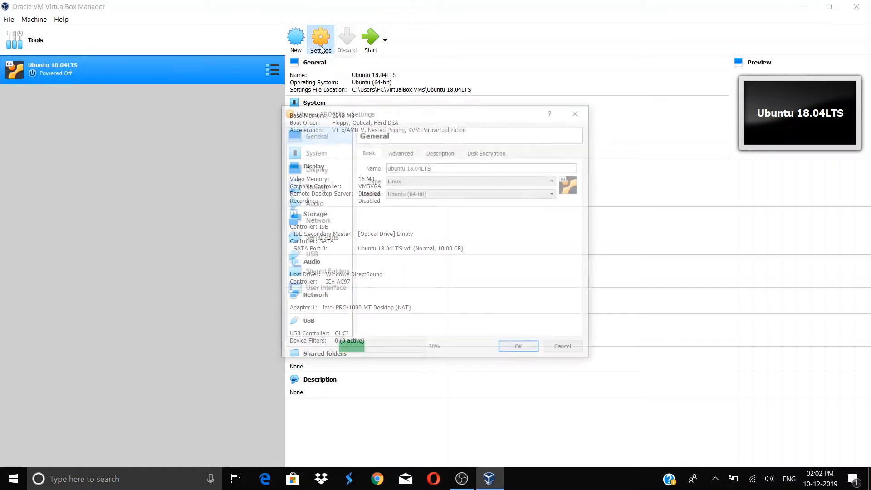
left_click(318, 185)
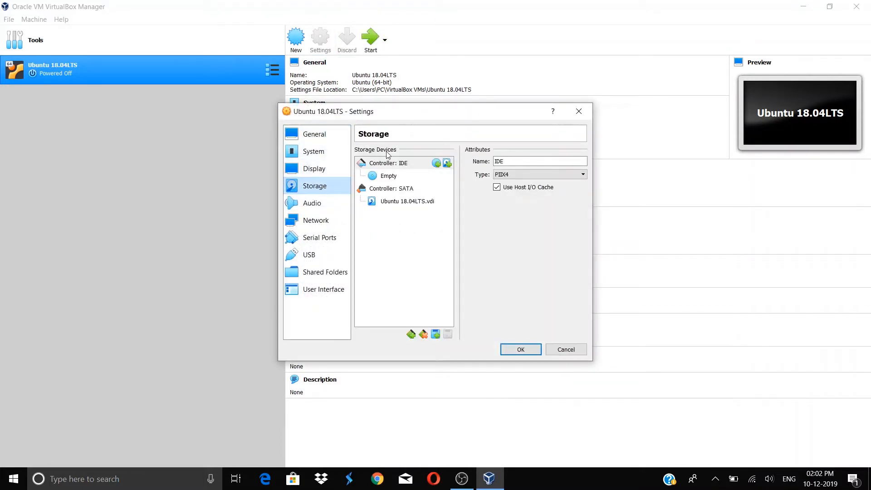
left_click(393, 178)
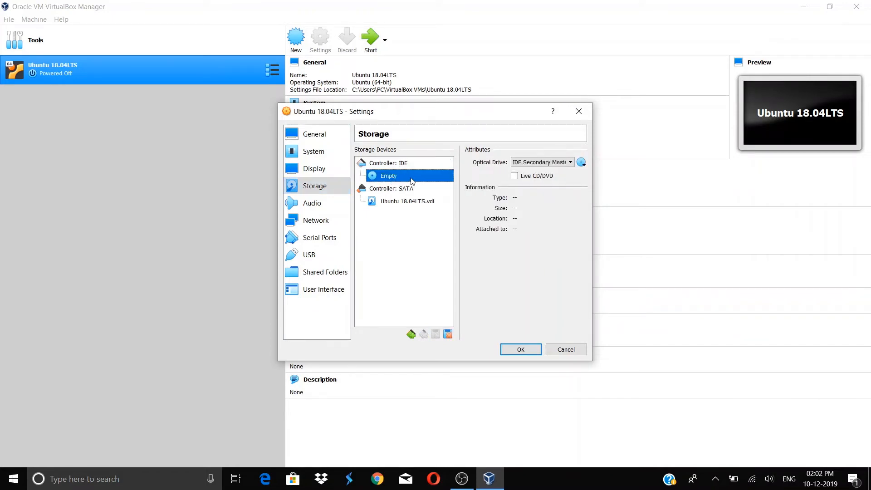
left_click(581, 163)
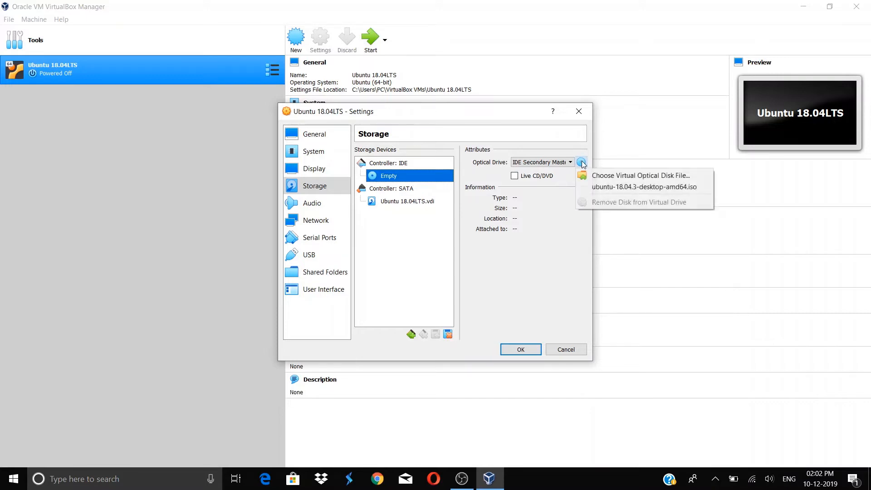
left_click(627, 175)
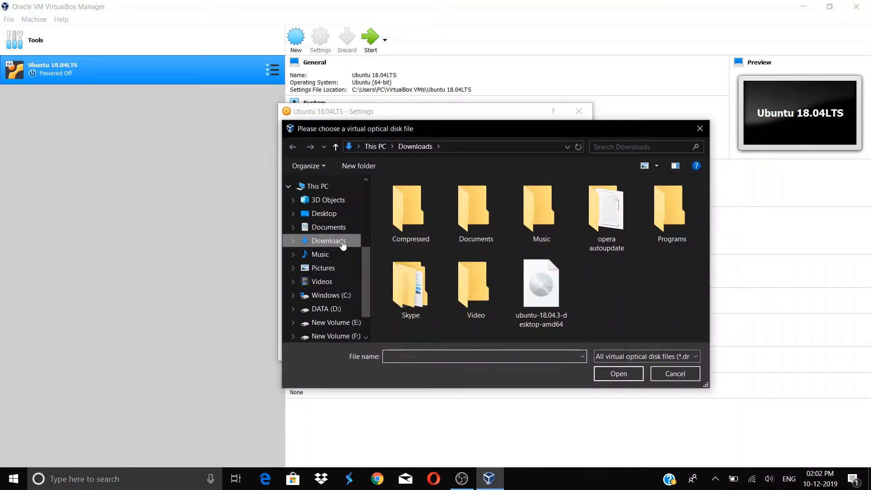
left_click(540, 303)
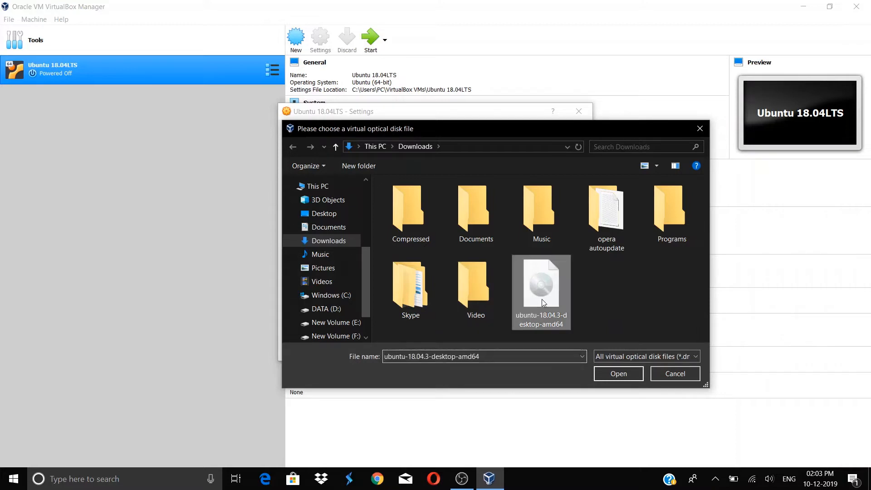
left_click(617, 378)
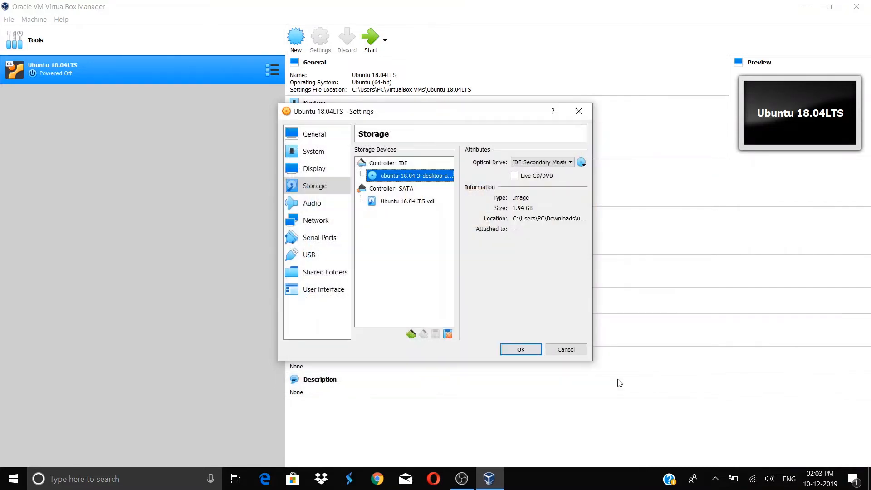
left_click(526, 349)
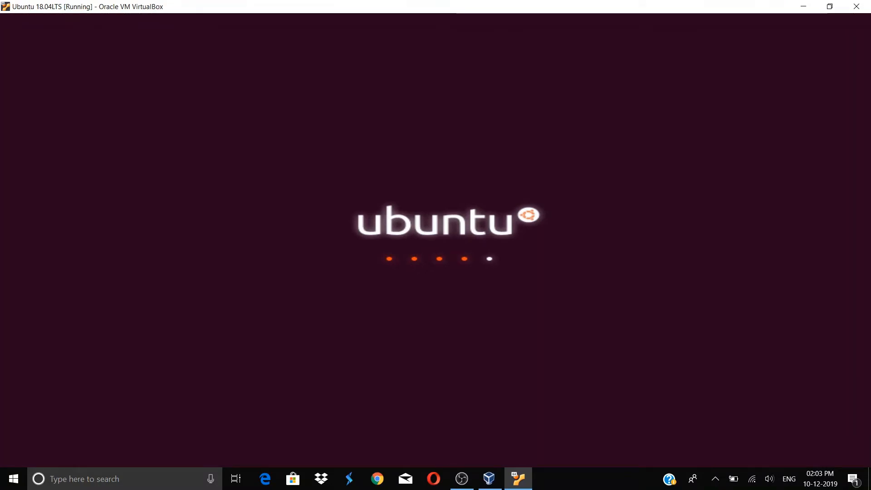
Choose English as the installer language and begin installing Ubuntu
type("u")
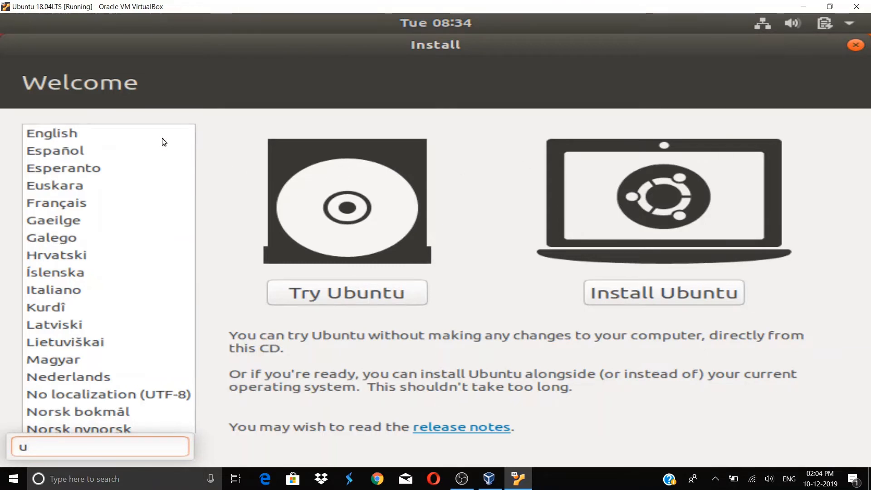
left_click(64, 140)
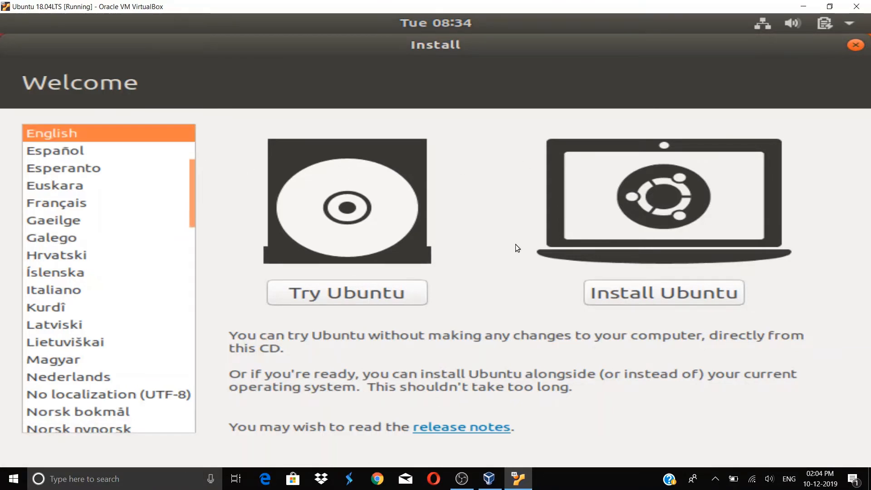
left_click(690, 289)
Set the keyboard layout to English (US) and continue to the software options
type("u")
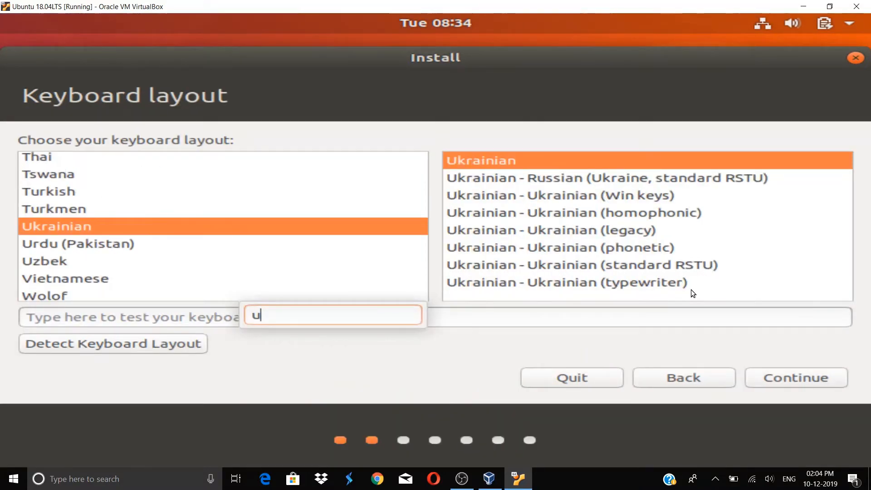
key("BackSpace")
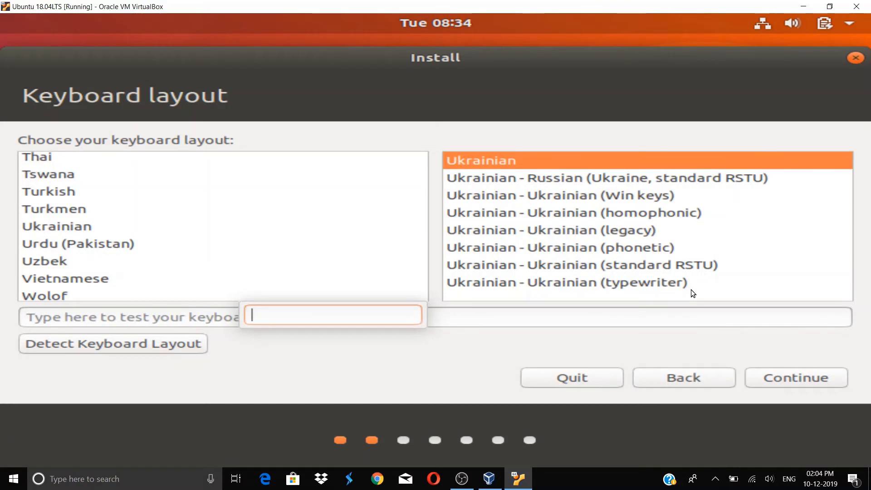
type("en")
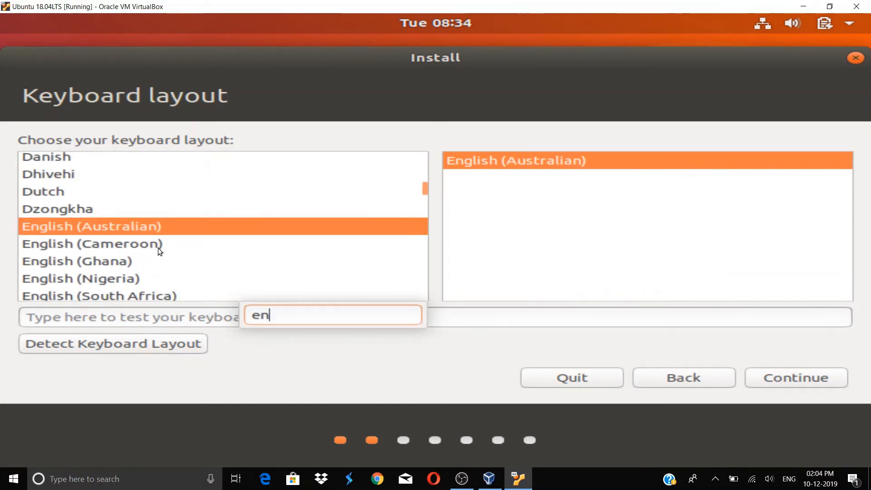
key("Down")
key("Down")
key("Down")
key("Down")
key("Down")
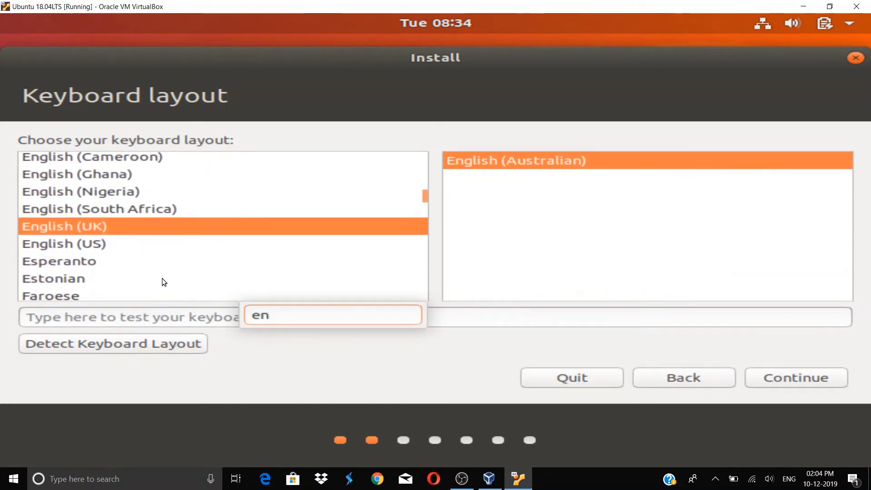
left_click(107, 240)
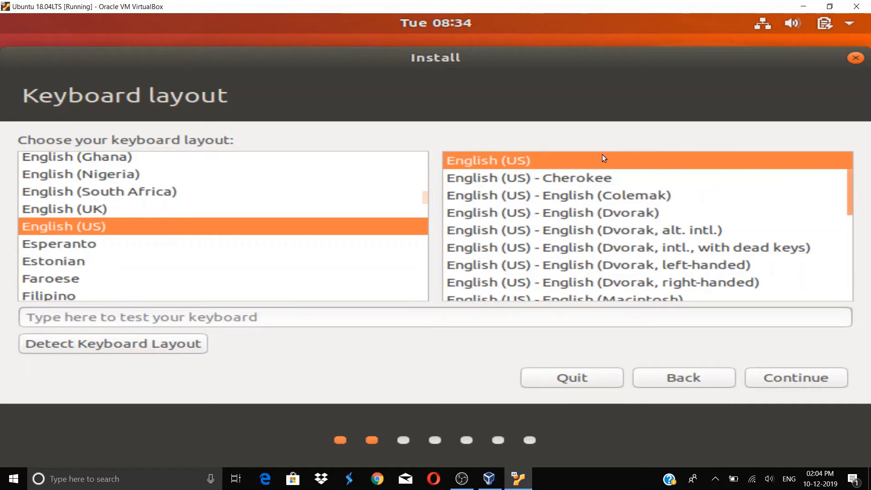
left_click(807, 384)
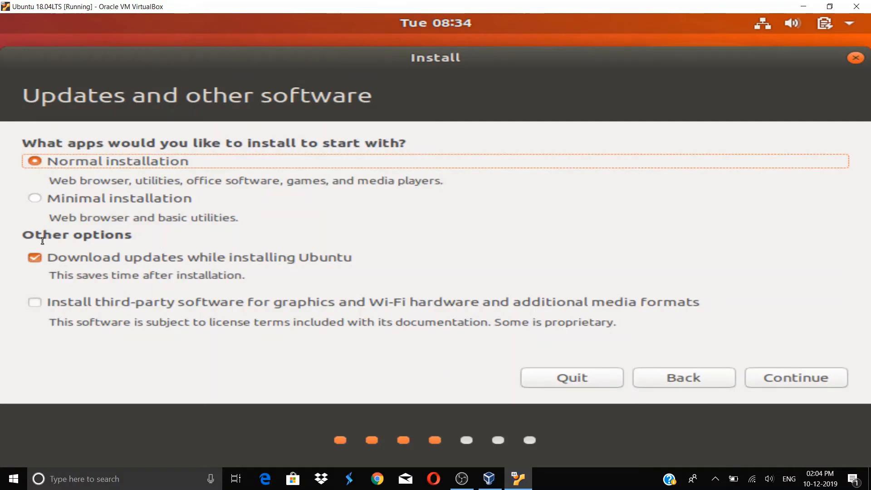
Turn off downloading updates for the normal installation, and install with Erase disk and install Ubuntu, accepting the disk changes
left_click(40, 258)
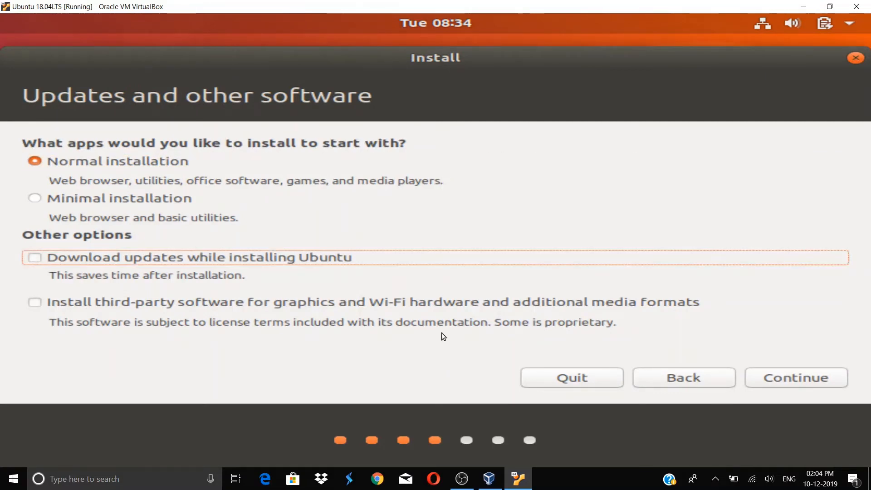
left_click(766, 373)
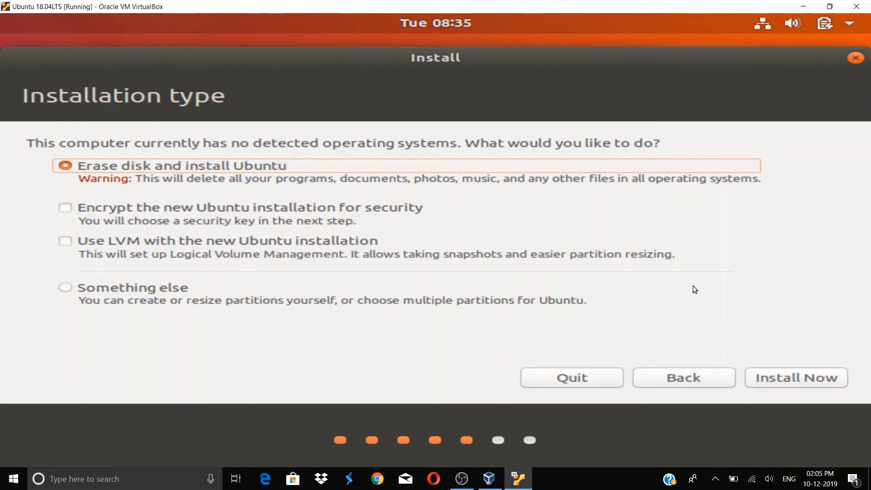
left_click(803, 371)
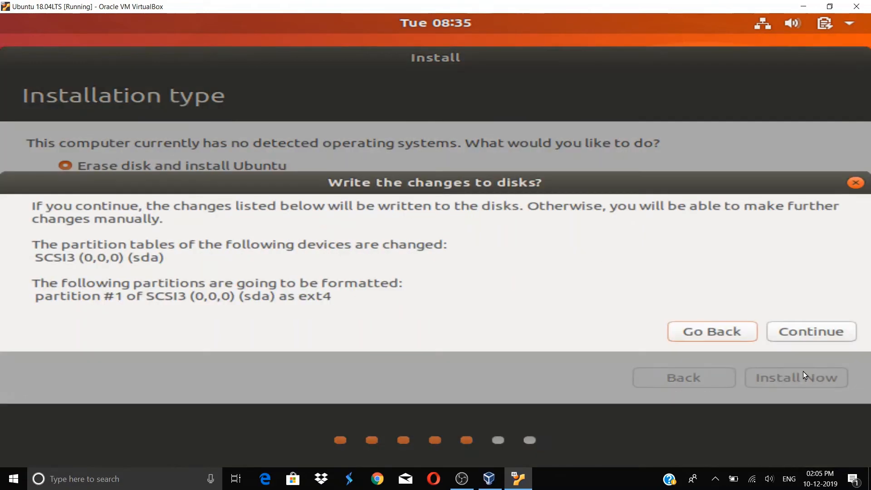
left_click(838, 331)
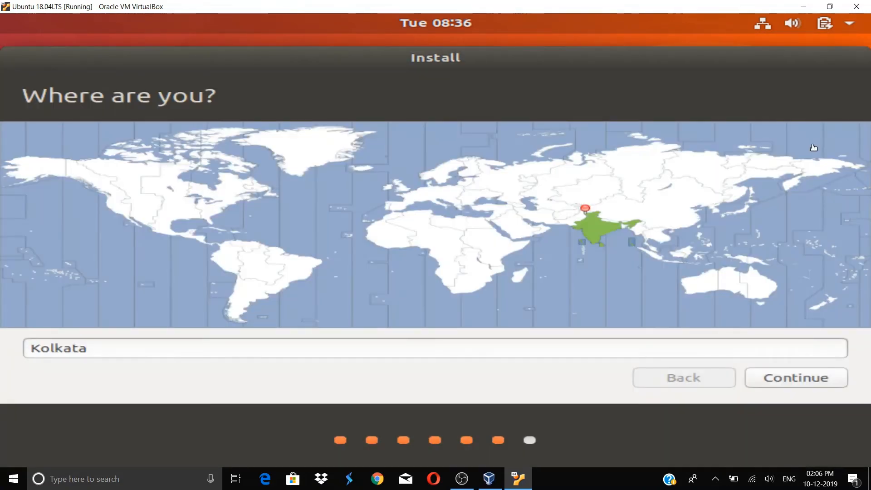
Set the location to Kolkata and create the account with the user's name and an account password
left_click(596, 230)
left_click(785, 369)
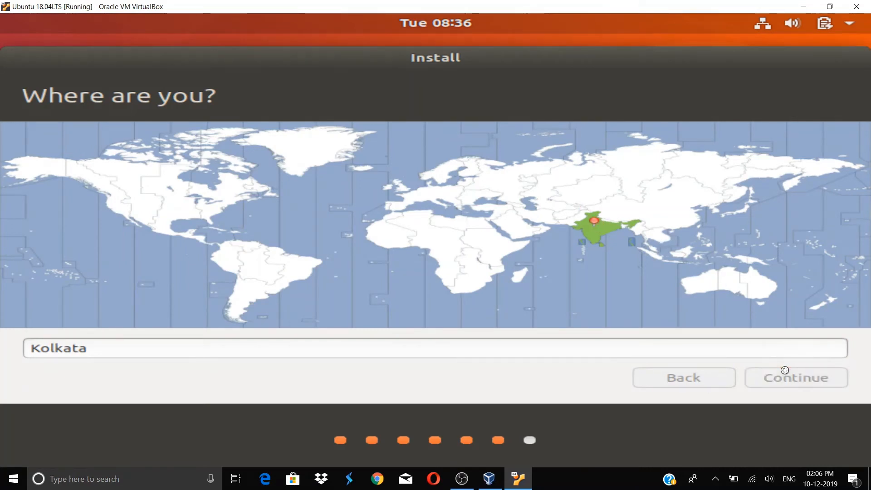
type("u")
key("BackSpace")
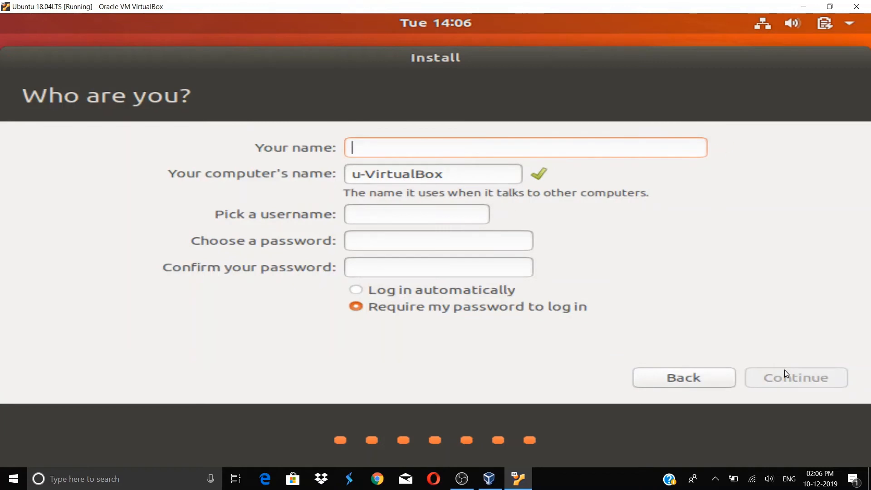
type("raunak")
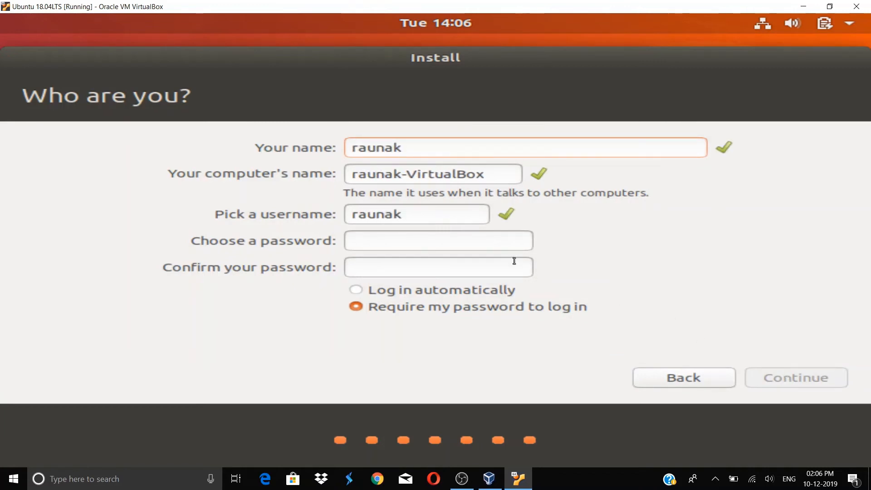
left_click(500, 245)
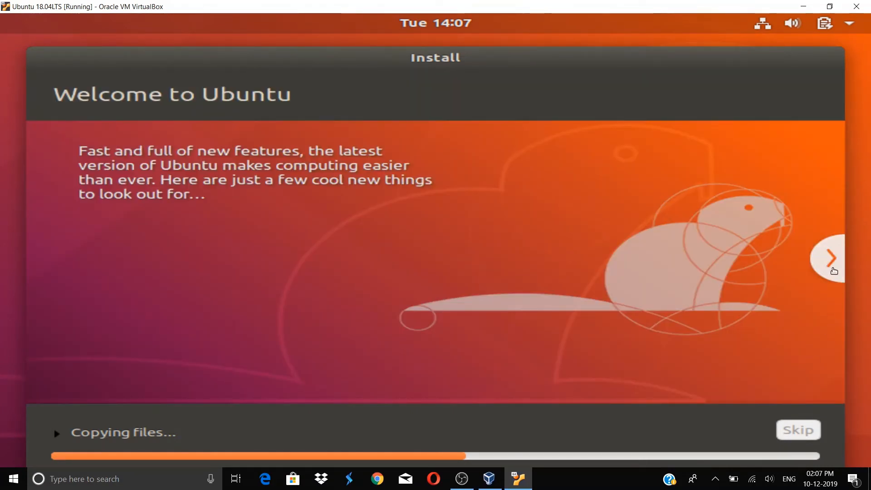
left_click(834, 271)
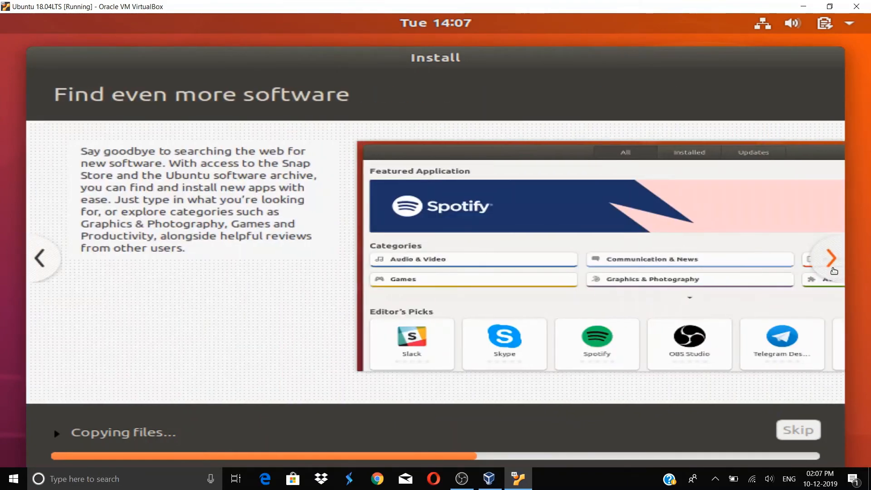
left_click(834, 271)
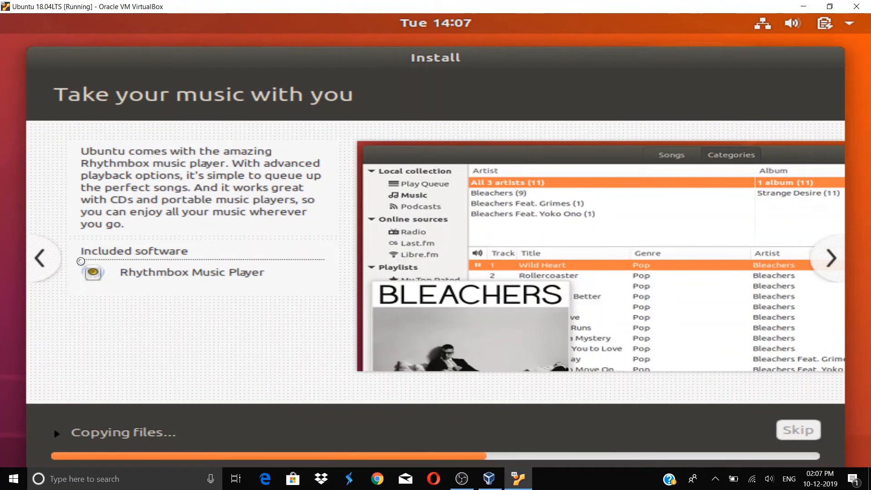
left_click(37, 259)
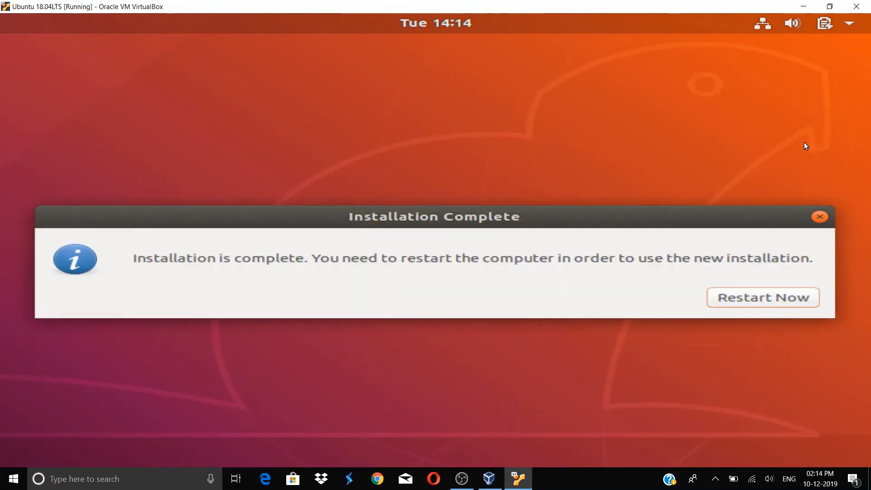
Restart the virtual machine into the new Ubuntu installation and log in with the account password
left_click(770, 298)
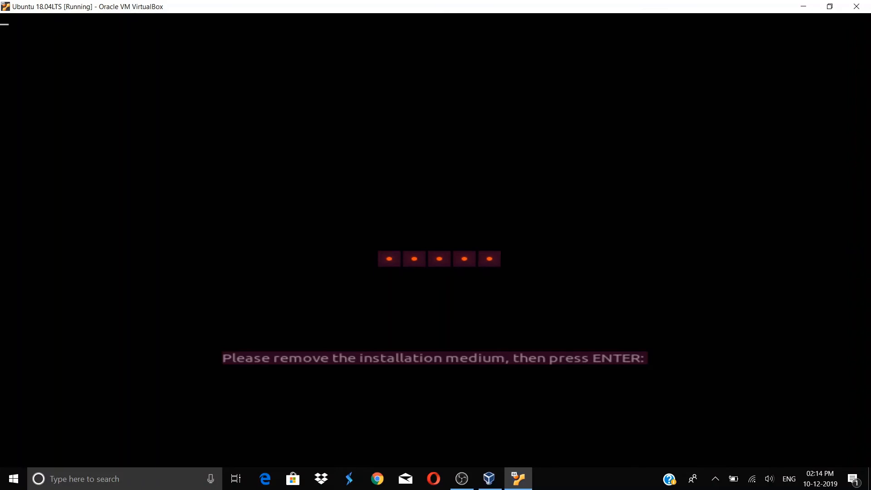
key("Return")
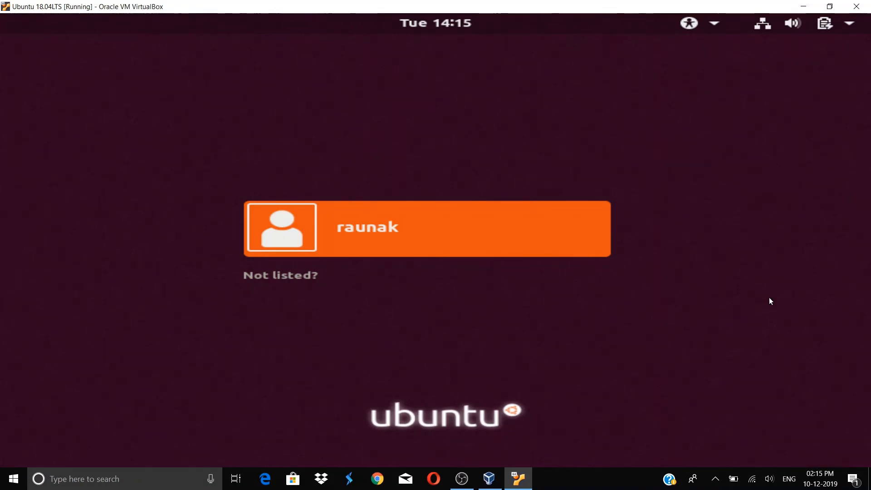
key("Return")
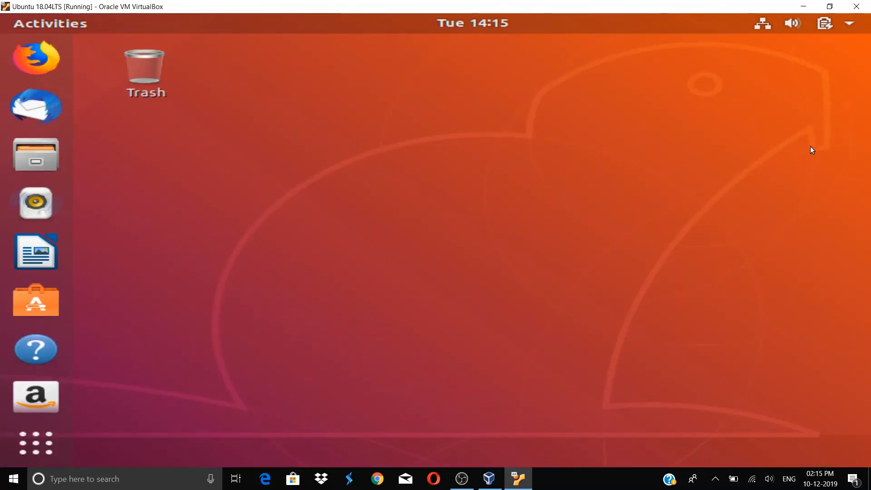
Open a terminal from the desktop and complete the Welcome to Ubuntu pages, keeping Yes, send system info to Canonical
right_click(639, 121)
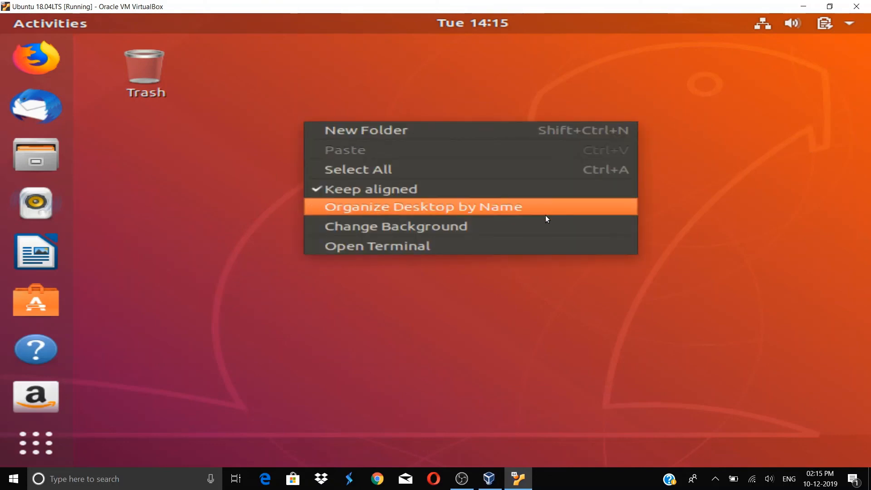
left_click(582, 245)
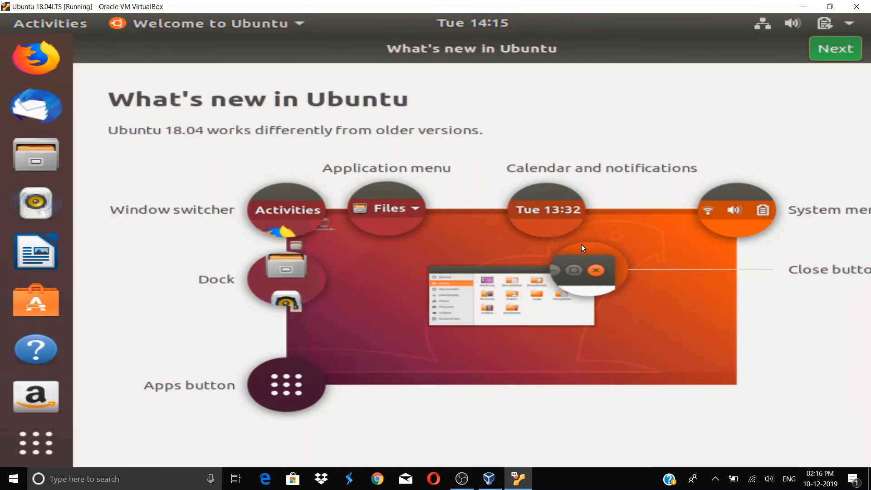
left_click(844, 54)
left_click(844, 54)
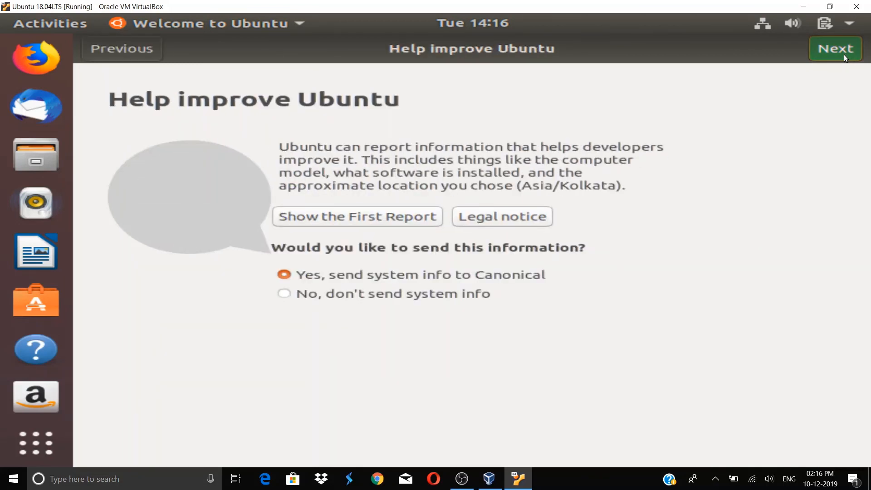
left_click(844, 55)
left_click(844, 54)
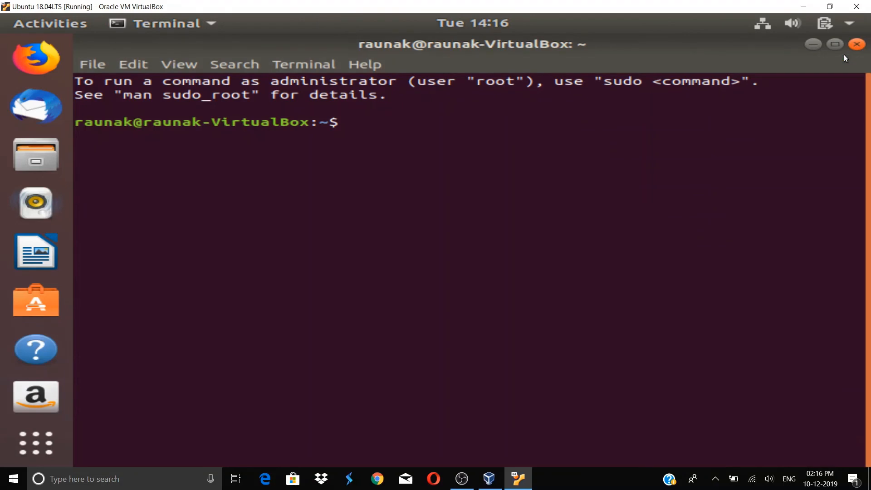
Run whoami in the terminal and close the session with exit
type("whoami")
key("Return")
type("e")
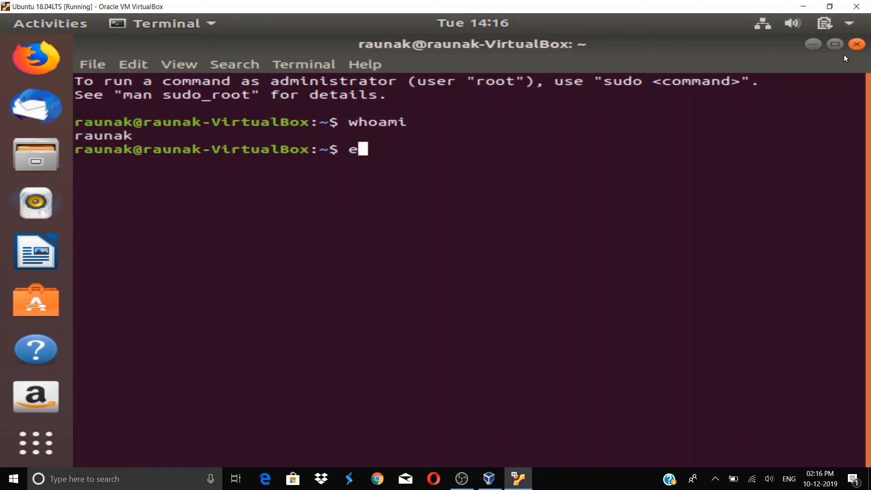
type("xit")
key("Return")
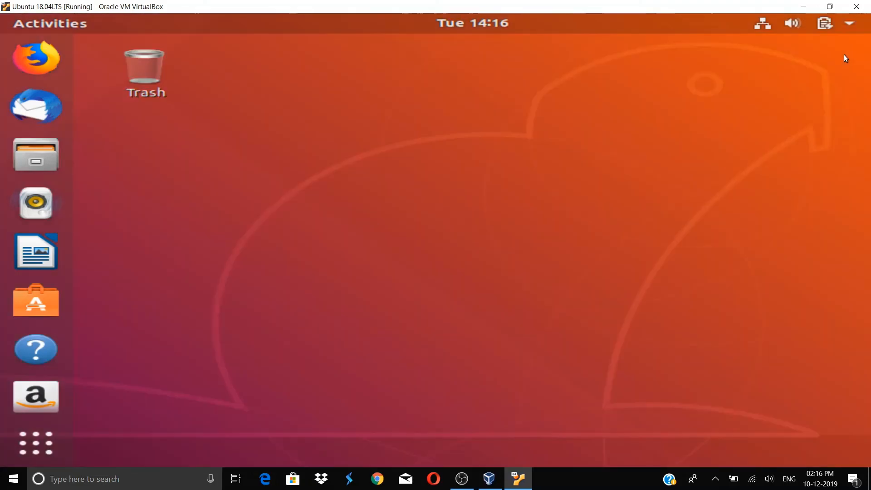